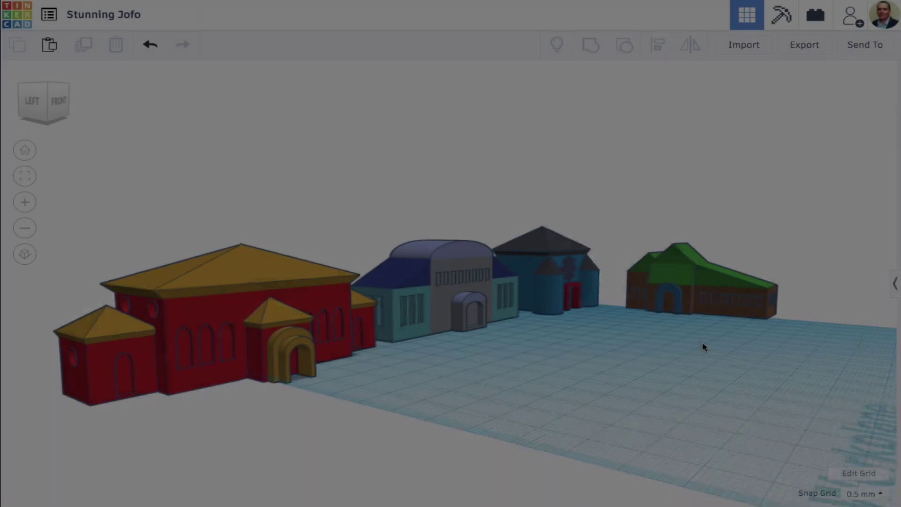
- Drag the red and gold building forward out of the row toward the workplane's front
{"action": "right_click_drag", "start_coordinate": [703, 346], "coordinate": [437, 368]}
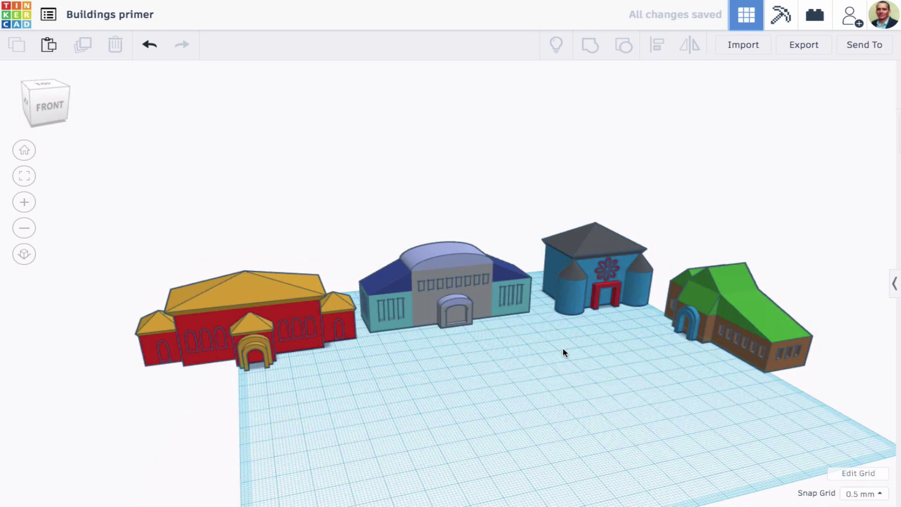
{"action": "right_click_drag", "start_coordinate": [563, 350], "coordinate": [323, 336]}
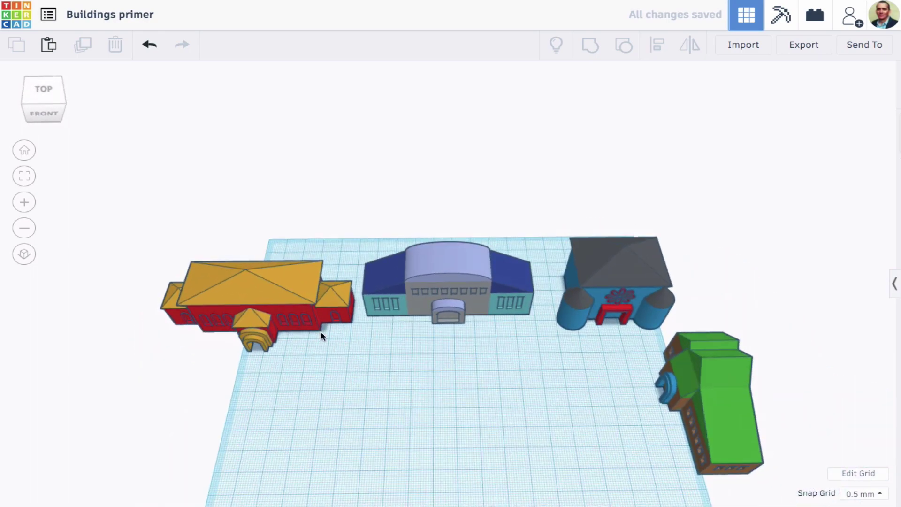
{"action": "left_click_drag", "start_coordinate": [303, 309], "coordinate": [387, 382]}
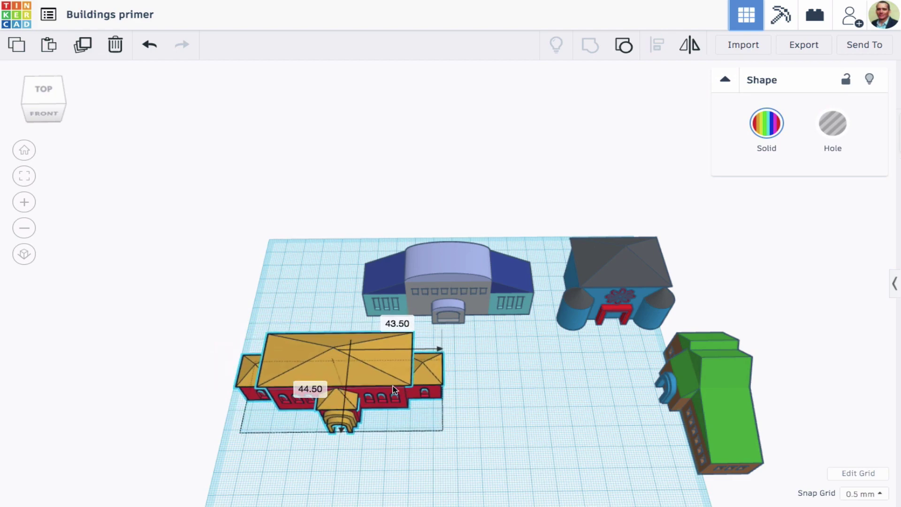
{"action": "right_click_drag", "start_coordinate": [503, 418], "coordinate": [512, 346]}
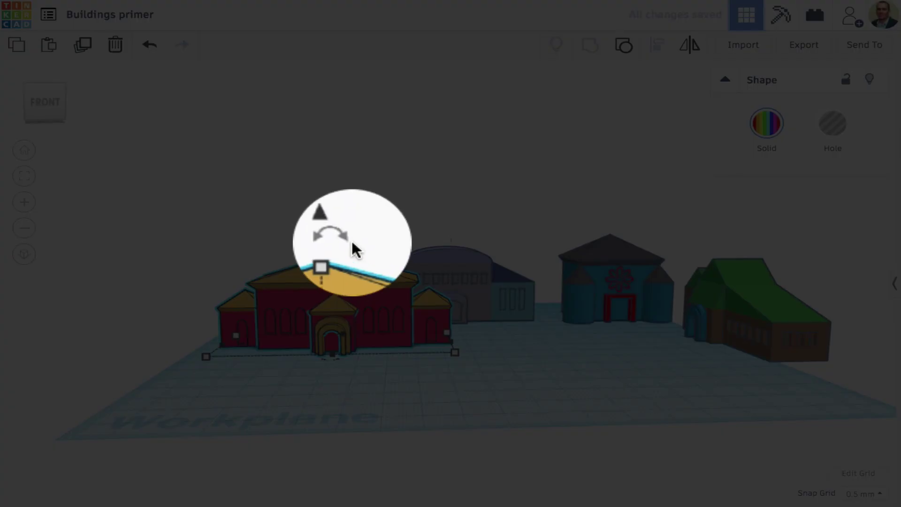
- Tilt the building with its rotation arrow, reset the tilt to 0°, and reselect it
{"action": "mouse_move", "coordinate": [349, 239]}
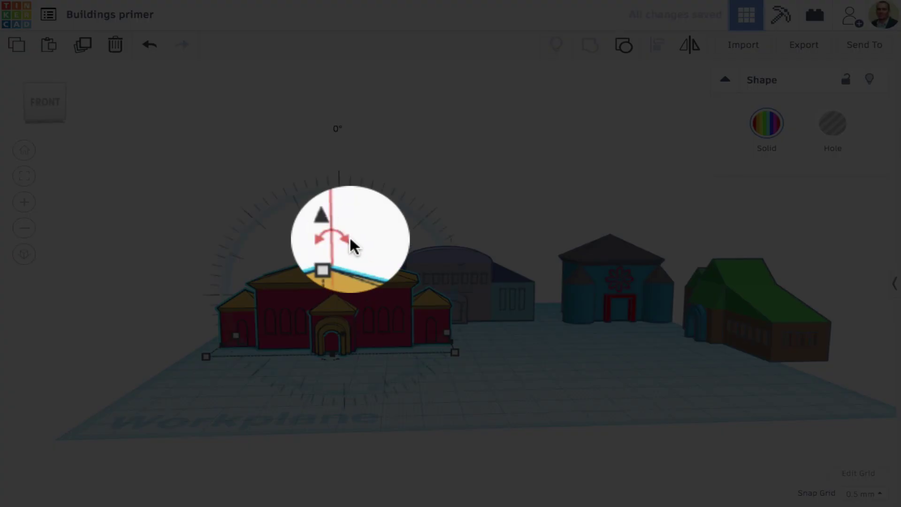
{"action": "left_click_drag", "start_coordinate": [348, 240], "coordinate": [352, 258]}
{"action": "right_click_drag", "start_coordinate": [351, 259], "coordinate": [555, 295]}
{"action": "left_click_drag", "start_coordinate": [568, 249], "coordinate": [573, 269]}
{"action": "right_click_drag", "start_coordinate": [683, 266], "coordinate": [440, 364]}
{"action": "left_click", "coordinate": [436, 364]}
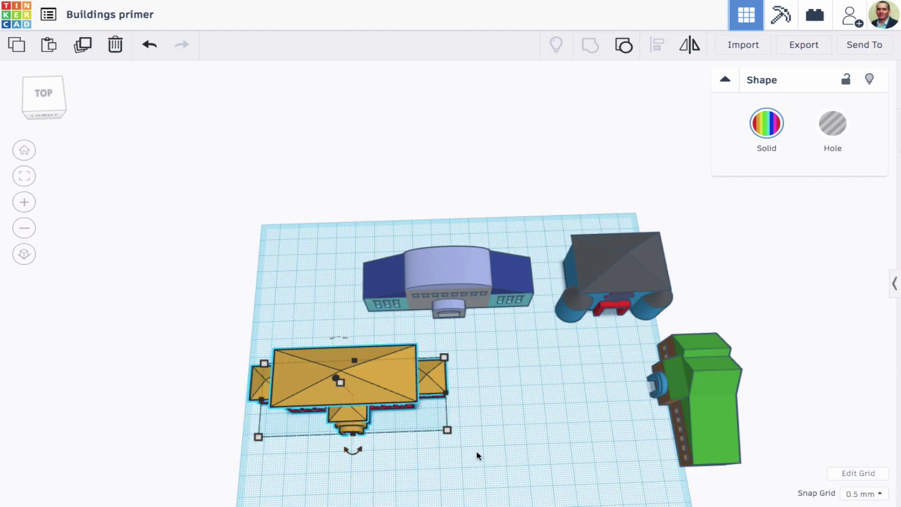
- Turn the red and gold building to -90° and slide it to the square's left edge
{"action": "scroll", "coordinate": [475, 451], "scroll_direction": "down", "scroll_amount": 2}
{"action": "left_click_drag", "start_coordinate": [380, 411], "coordinate": [443, 368]}
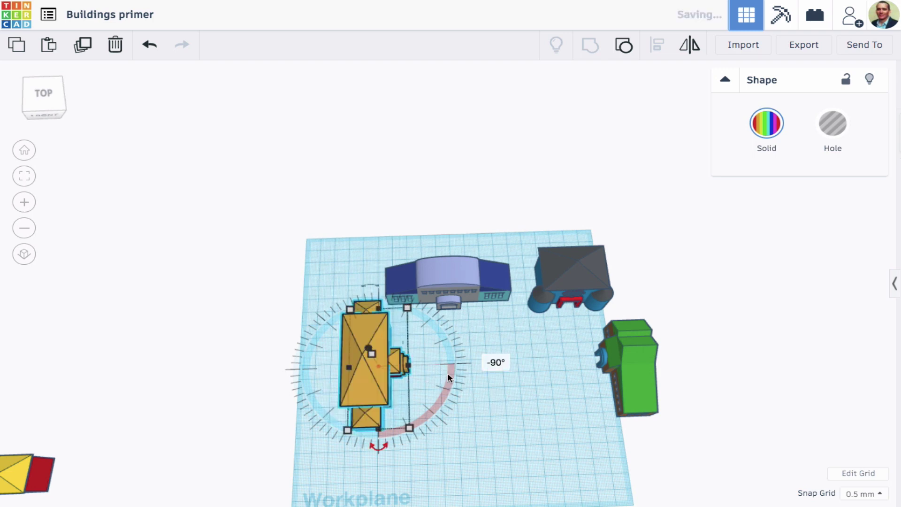
{"action": "right_click_drag", "start_coordinate": [487, 415], "coordinate": [432, 354]}
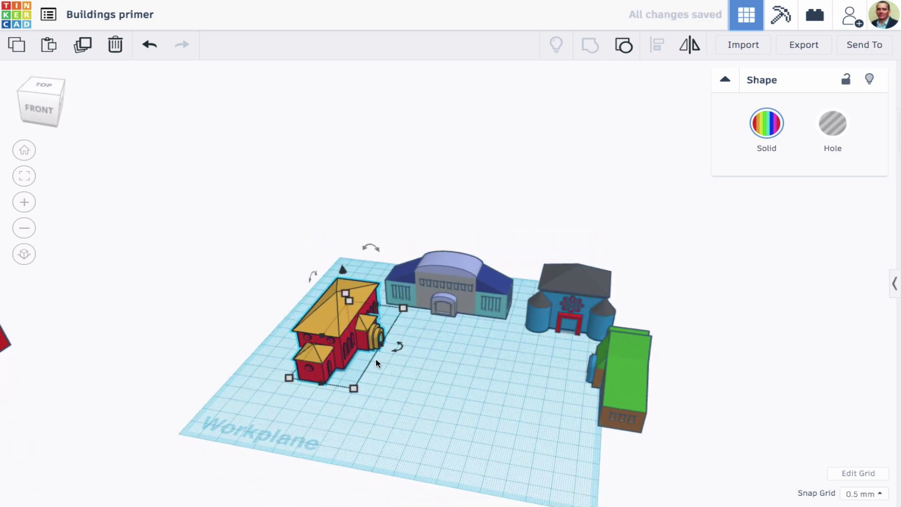
{"action": "mouse_move", "coordinate": [337, 346]}
{"action": "left_mouse_down"}
{"action": "mouse_move", "coordinate": [339, 356]}
{"action": "mouse_move", "coordinate": [349, 353]}
{"action": "mouse_move", "coordinate": [337, 345]}
{"action": "left_mouse_up"}
{"action": "left_click", "coordinate": [441, 363]}
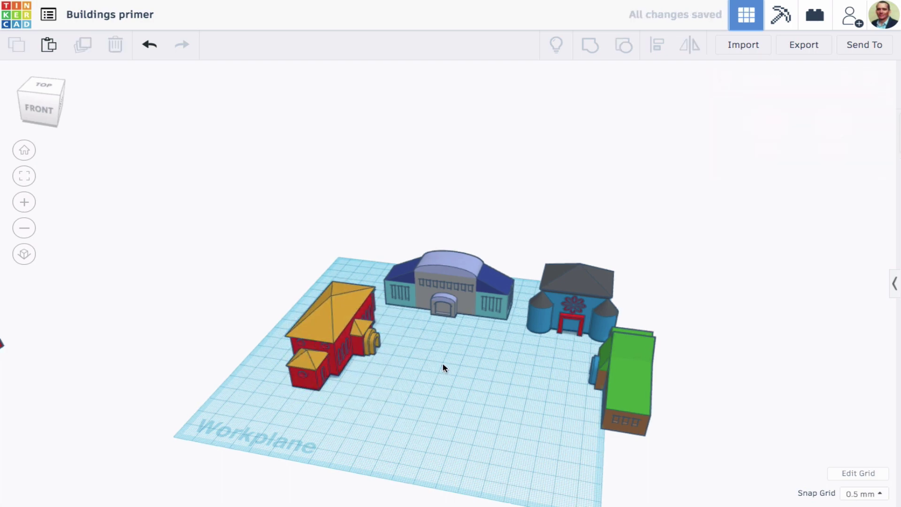
{"action": "scroll", "coordinate": [444, 359], "scroll_direction": "up", "scroll_amount": 5}
{"action": "right_click_drag", "start_coordinate": [444, 359], "coordinate": [585, 375]}
{"action": "scroll", "coordinate": [588, 377], "scroll_direction": "down", "scroll_amount": 2}
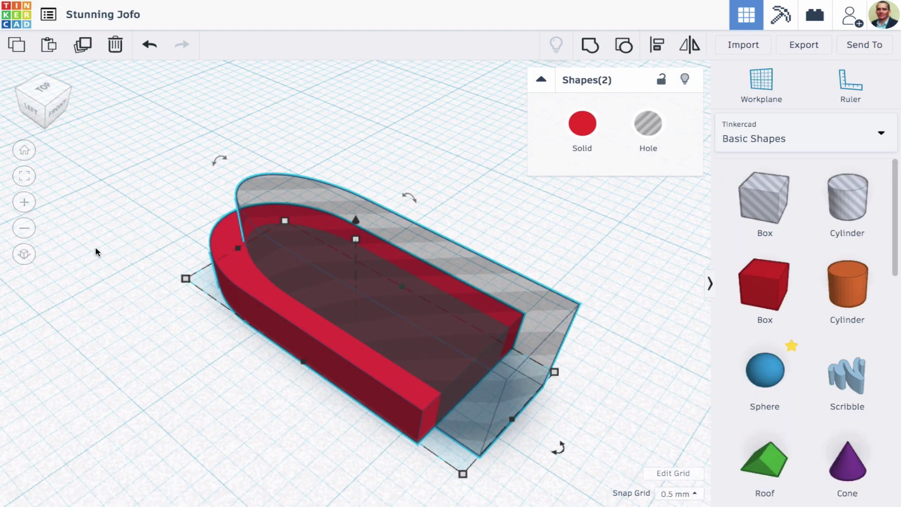
- Select the red band and the hole together and group them into one red U
{"action": "scroll", "coordinate": [102, 250], "scroll_direction": "down", "scroll_amount": 5}
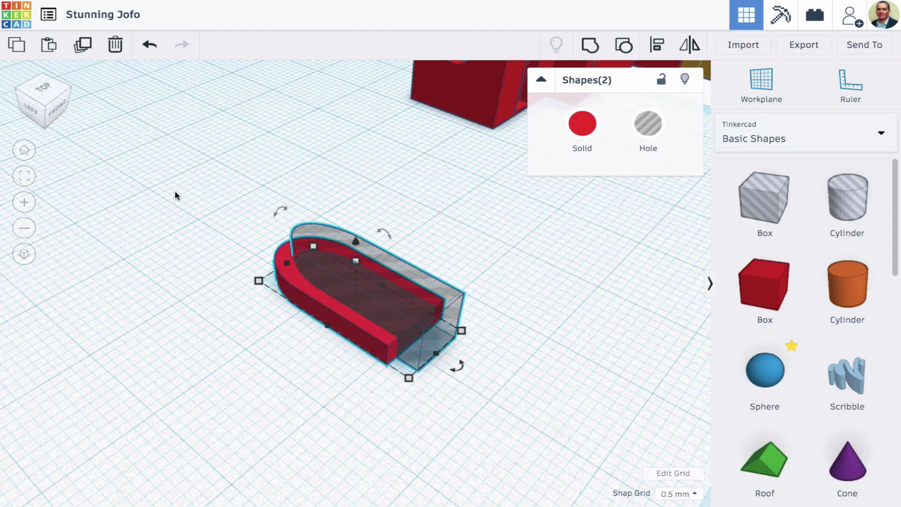
{"action": "left_click_drag", "start_coordinate": [225, 204], "coordinate": [265, 224]}
{"action": "left_click_drag", "start_coordinate": [377, 318], "coordinate": [377, 318]}
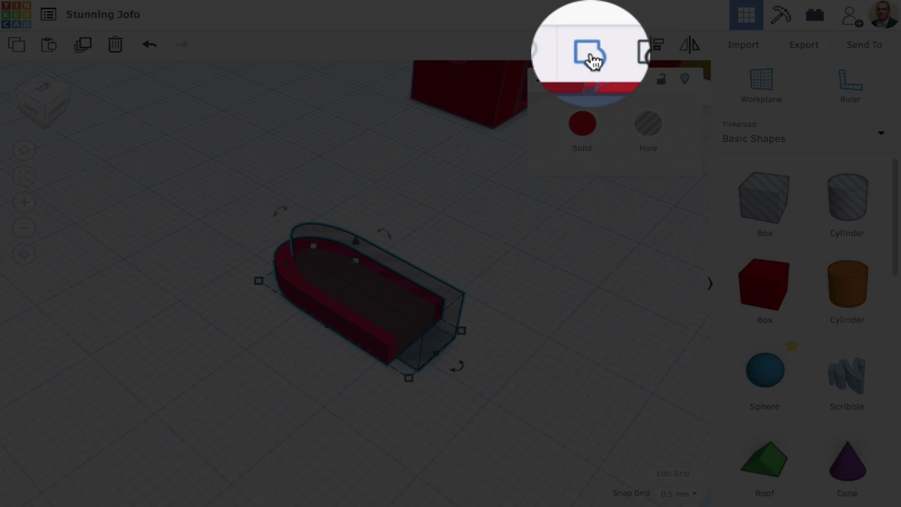
{"action": "left_click", "coordinate": [592, 47]}
- Duplicate the U in place and start rotating the copy around its centre
{"action": "right_click_drag", "start_coordinate": [575, 257], "coordinate": [467, 329]}
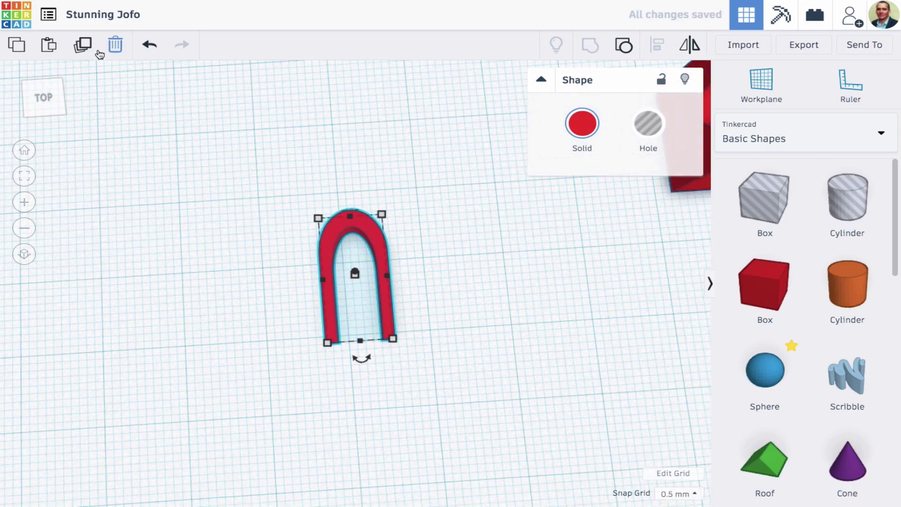
{"action": "left_click", "coordinate": [83, 46]}
{"action": "left_click_drag", "start_coordinate": [370, 360], "coordinate": [361, 254]}
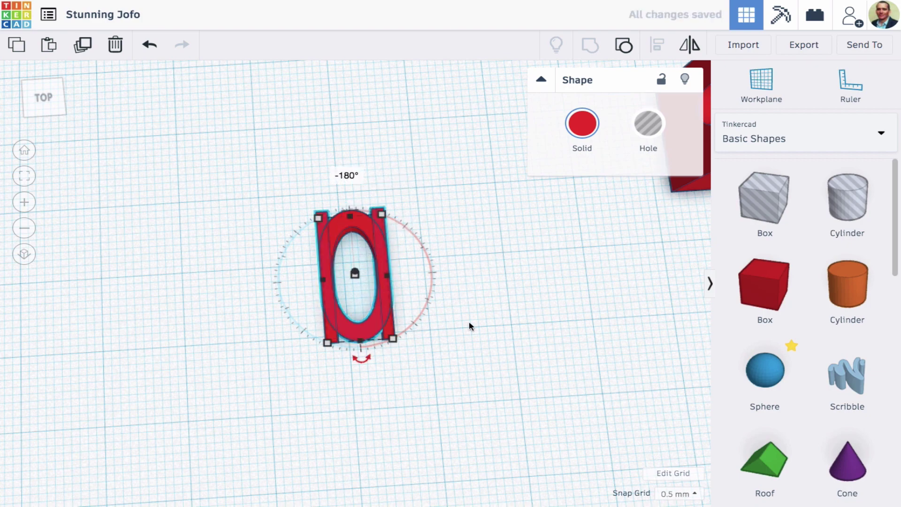
- Nudge the flipped U copy down five grid steps below the original, then deselect it
{"action": "key", "text": "Down"}
{"action": "key", "text": "Down"}
{"action": "key", "text": "Down"}
{"action": "key", "text": "Down"}
{"action": "key", "text": "Down"}
{"action": "key", "text": "Down"}
{"action": "key", "text": "Down"}
{"action": "key", "text": "Down"}
{"action": "key", "text": "Down"}
{"action": "key", "text": "Down"}
{"action": "key", "text": "Down"}
{"action": "key", "text": "Down"}
{"action": "key", "text": "Down"}
{"action": "key", "text": "Down"}
{"action": "key", "text": "Down"}
{"action": "key", "text": "Down"}
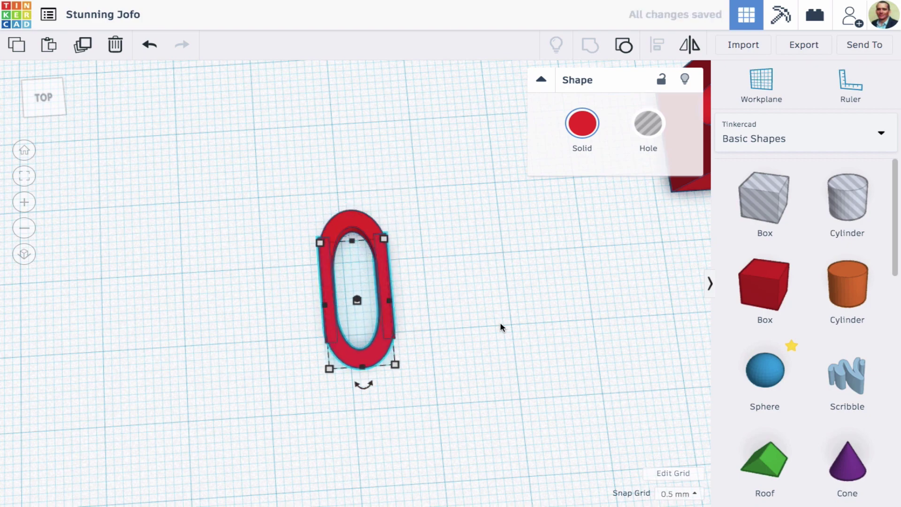
{"action": "key", "text": "Down"}
{"action": "key", "text": "Down"}
{"action": "key", "text": "Down"}
{"action": "key", "text": "Down"}
{"action": "key", "text": "Down"}
{"action": "key", "text": "Down"}
{"action": "key", "text": "Down"}
{"action": "key", "text": "Down"}
{"action": "key", "text": "Down"}
{"action": "key", "text": "Down"}
{"action": "key", "text": "Down"}
{"action": "key", "text": "Down"}
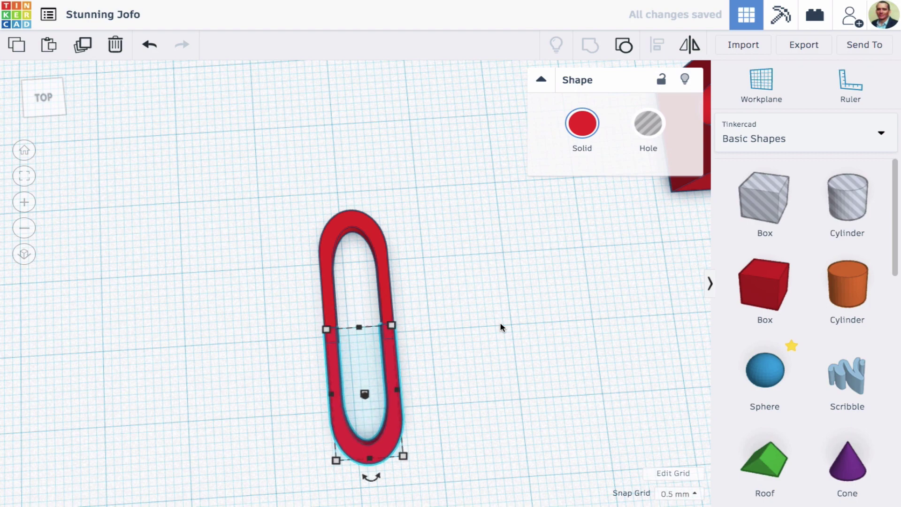
{"action": "key", "text": "Down"}
{"action": "key", "text": "Down"}
{"action": "key", "text": "Down"}
{"action": "key", "text": "Down"}
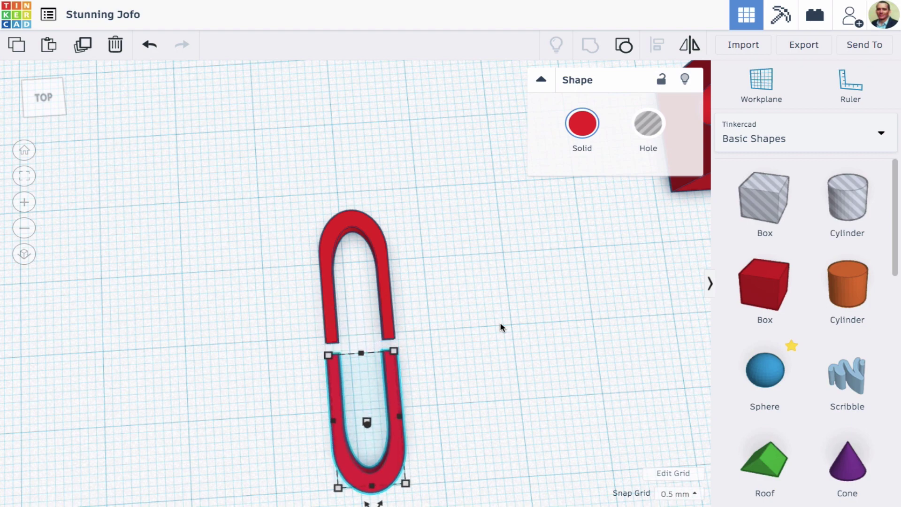
{"action": "key", "text": "Down"}
{"action": "key", "text": "Down"}
{"action": "key", "text": "Down"}
{"action": "key", "text": "Down"}
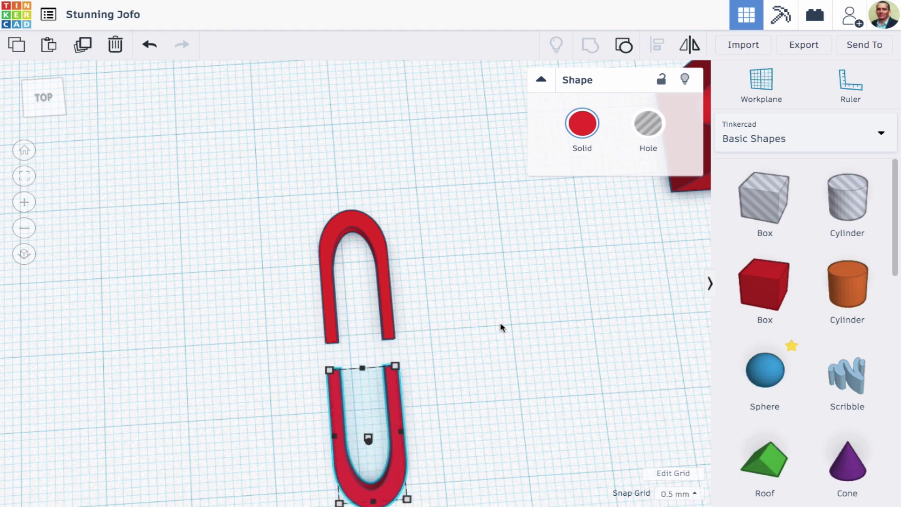
{"action": "key", "text": "Down"}
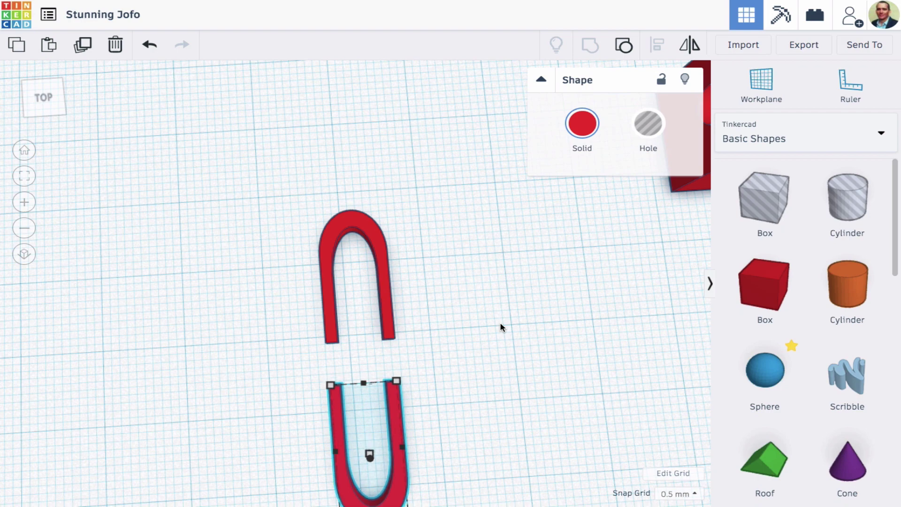
{"action": "scroll", "coordinate": [494, 328], "scroll_direction": "down", "scroll_amount": 3}
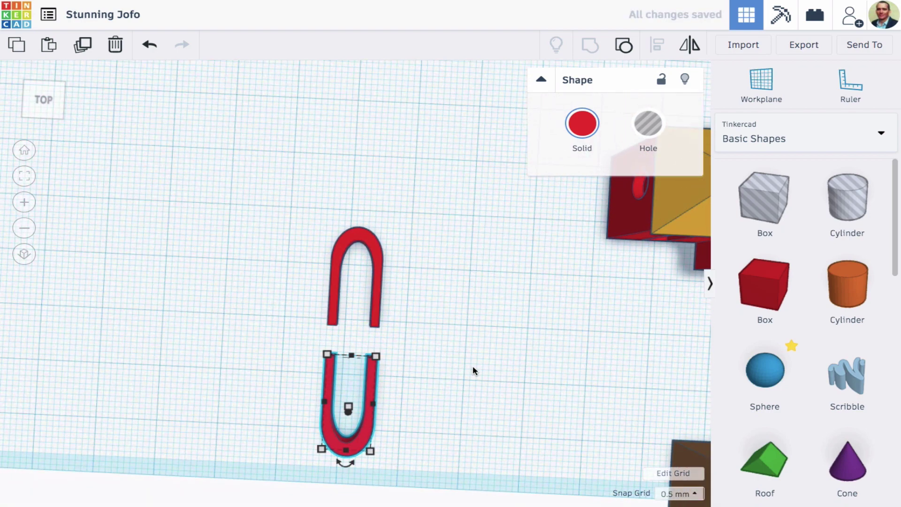
{"action": "left_click", "coordinate": [447, 273]}
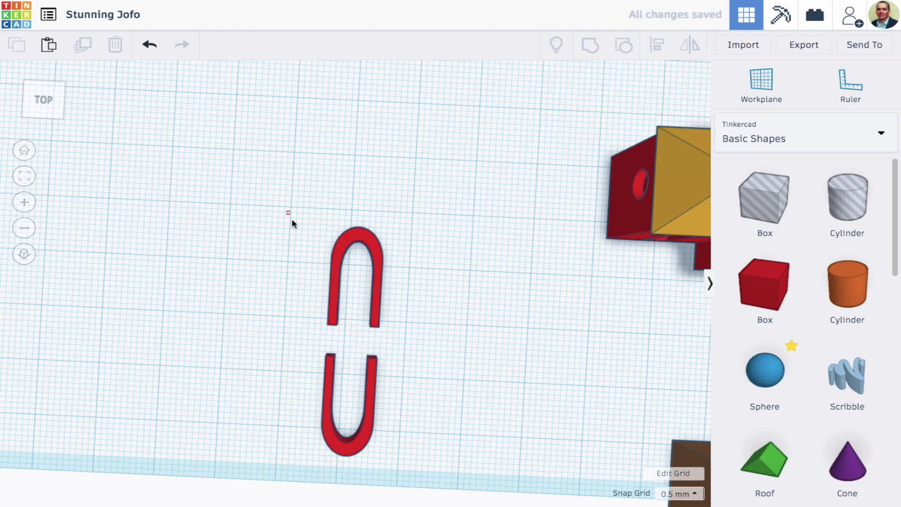
- Duplicate the facing U pair, rotate the copy 45°, and repeat twice for eight petals
{"action": "left_click_drag", "start_coordinate": [385, 390], "coordinate": [426, 408]}
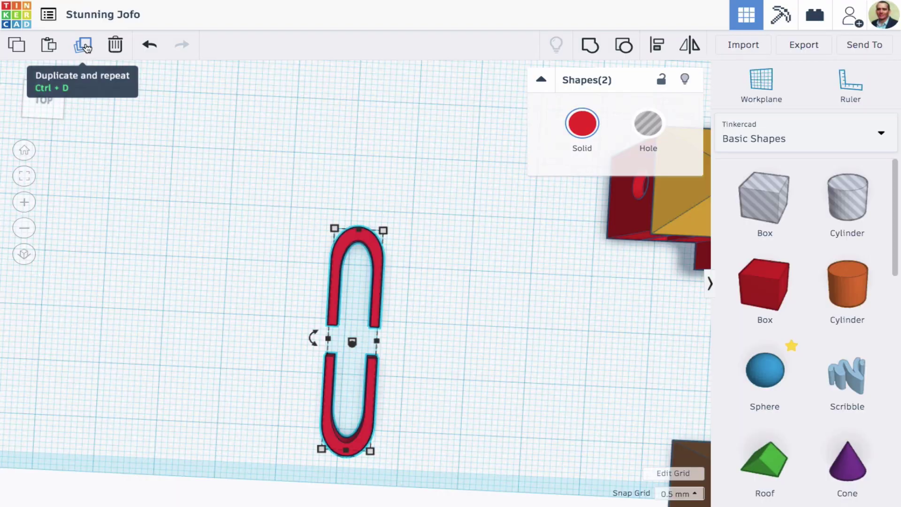
{"action": "left_click", "coordinate": [84, 46]}
{"action": "mouse_move", "coordinate": [310, 334]}
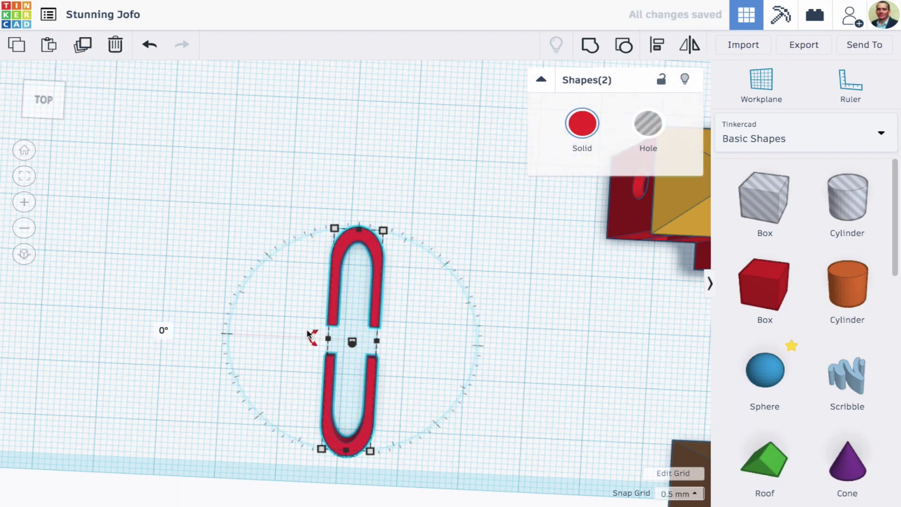
{"action": "left_click_drag", "start_coordinate": [314, 335], "coordinate": [331, 318]}
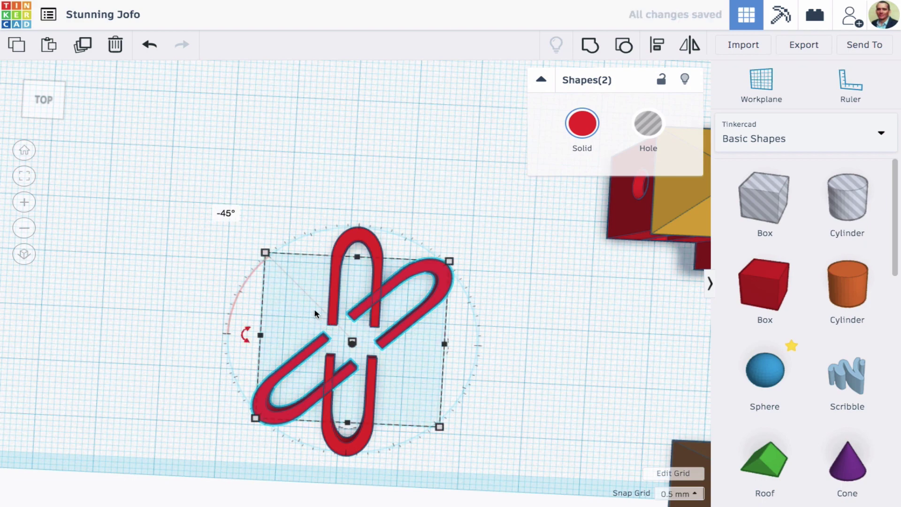
{"action": "left_click", "coordinate": [84, 46]}
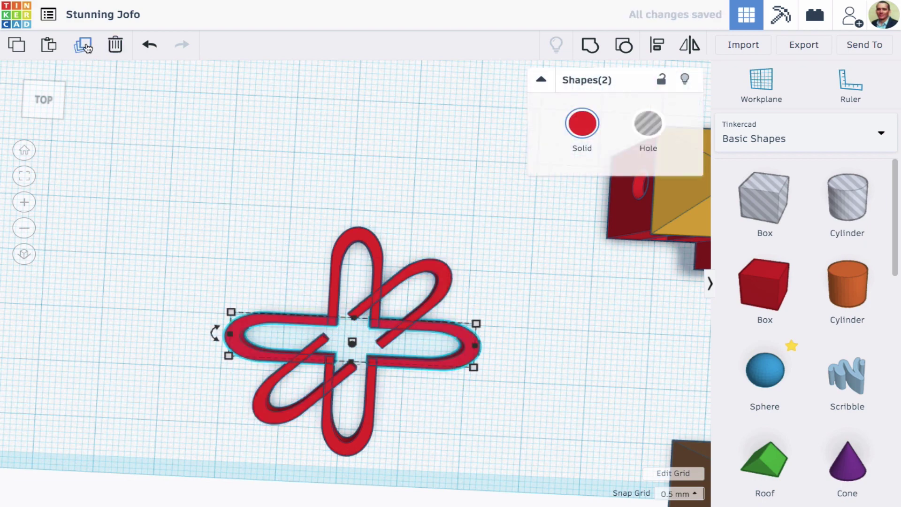
{"action": "left_click", "coordinate": [85, 46]}
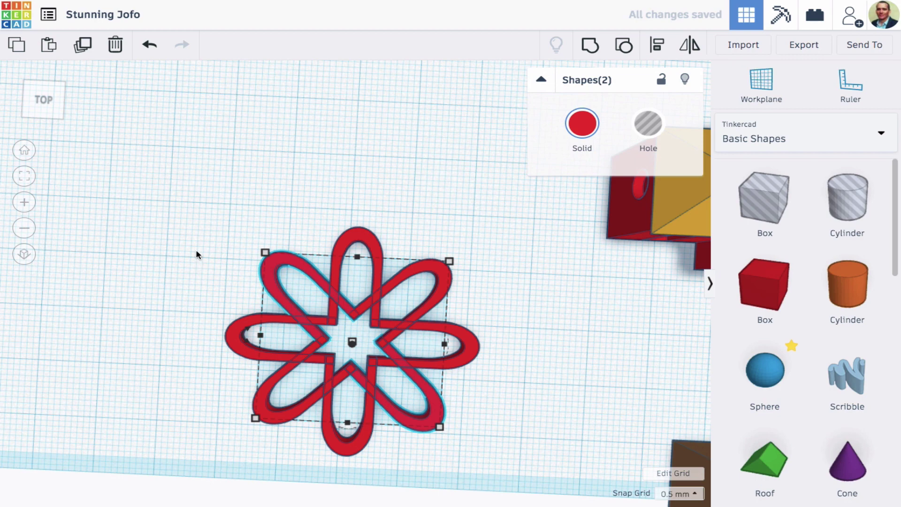
{"action": "left_click_drag", "start_coordinate": [196, 249], "coordinate": [216, 223]}
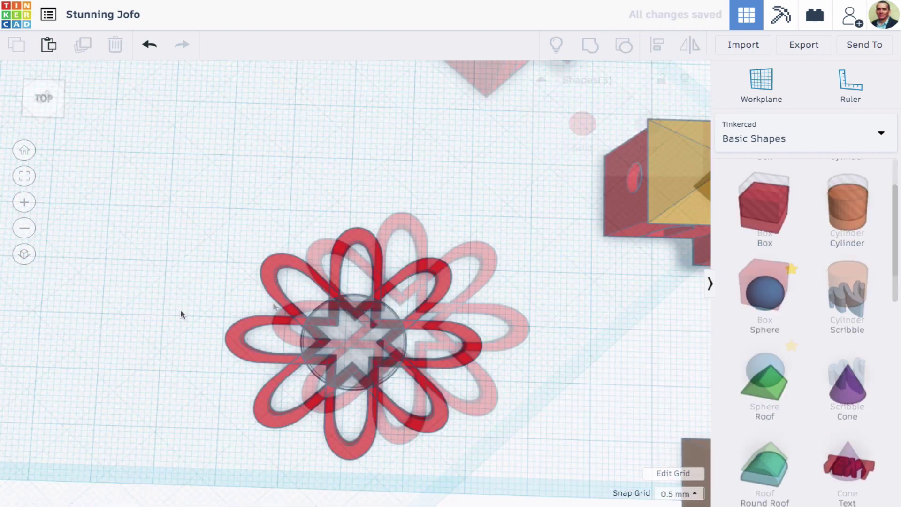
- Group the flower loops, then add a Tube onto the flower with 64 sides
{"action": "left_click_drag", "start_coordinate": [188, 244], "coordinate": [506, 452]}
{"action": "left_click", "coordinate": [591, 47]}
{"action": "right_click_drag", "start_coordinate": [530, 413], "coordinate": [536, 338]}
{"action": "scroll", "coordinate": [766, 387], "scroll_direction": "down", "scroll_amount": 5}
{"action": "scroll", "coordinate": [765, 387], "scroll_direction": "down", "scroll_amount": 4}
{"action": "left_click_drag", "start_coordinate": [765, 381], "coordinate": [353, 295]}
{"action": "left_click_drag", "start_coordinate": [610, 251], "coordinate": [650, 251]}
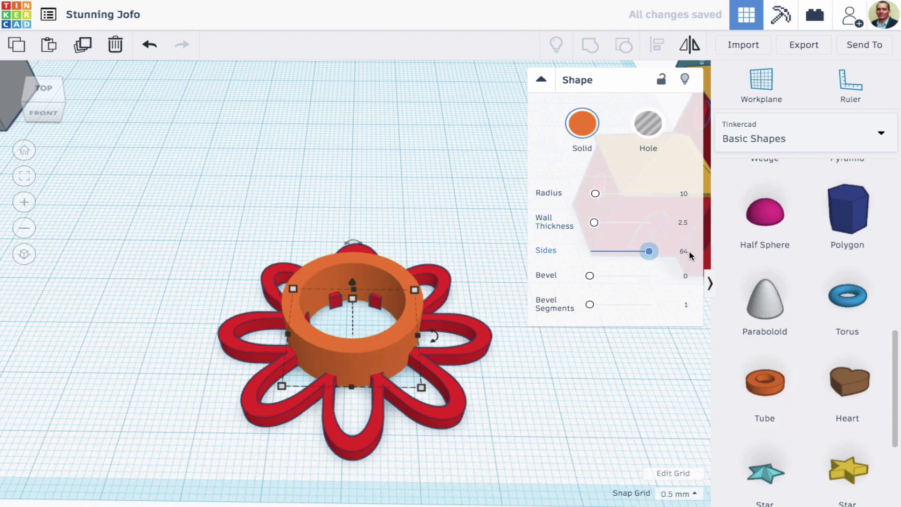
- Centre the tube in the flower with Align and group them into one shape
{"action": "right_click_drag", "start_coordinate": [357, 329], "coordinate": [313, 312]}
{"action": "left_click_drag", "start_coordinate": [229, 221], "coordinate": [450, 438]}
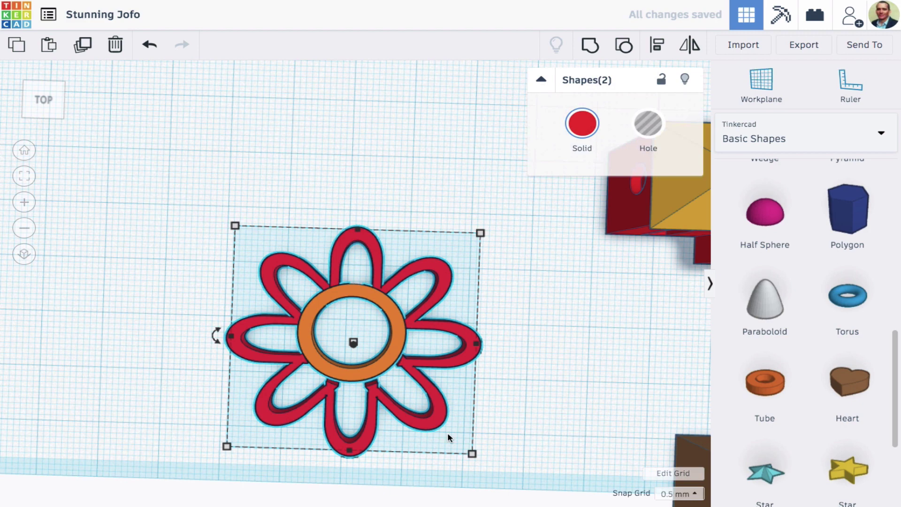
{"action": "key", "text": "l"}
{"action": "left_click", "coordinate": [488, 351]}
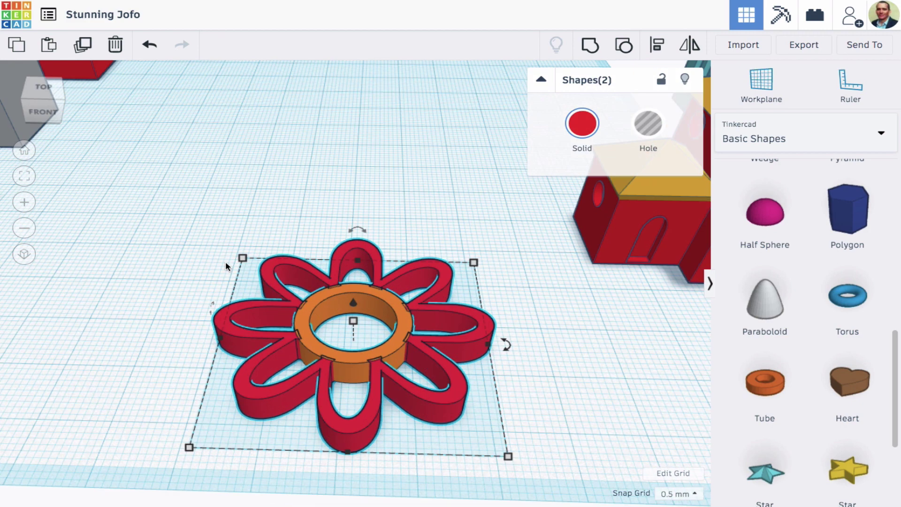
{"action": "key", "text": "ctrl+g"}
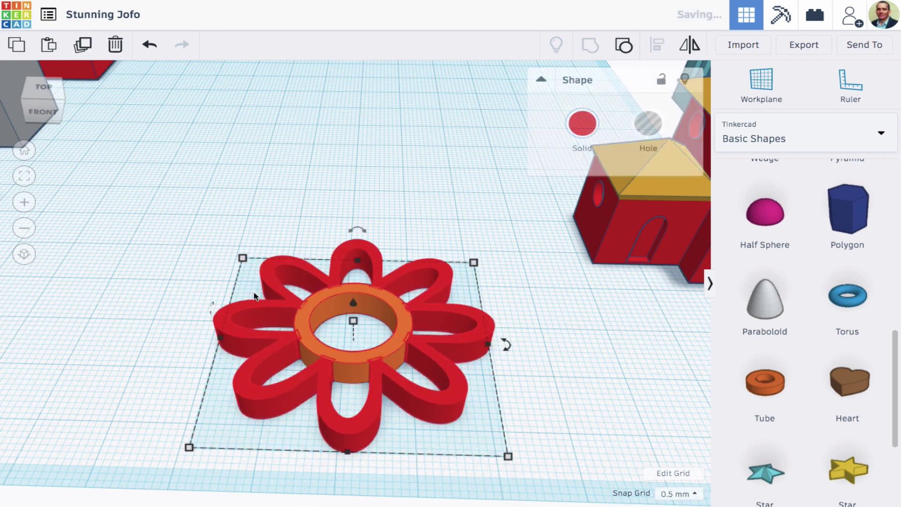
- Rotate the grouped flower -90° so it stands upright
{"action": "scroll", "coordinate": [577, 339], "scroll_direction": "down", "scroll_amount": 3}
{"action": "right_click_drag", "start_coordinate": [503, 356], "coordinate": [467, 317]}
{"action": "scroll", "coordinate": [475, 326], "scroll_direction": "up", "scroll_amount": 3}
{"action": "scroll", "coordinate": [520, 334], "scroll_direction": "down", "scroll_amount": 3}
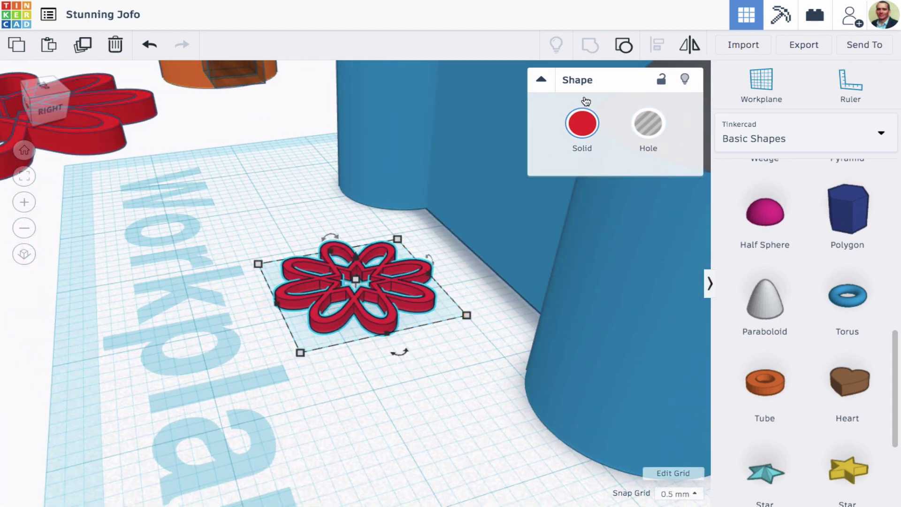
{"action": "right_click_drag", "start_coordinate": [478, 347], "coordinate": [391, 270]}
{"action": "mouse_move", "coordinate": [367, 266]}
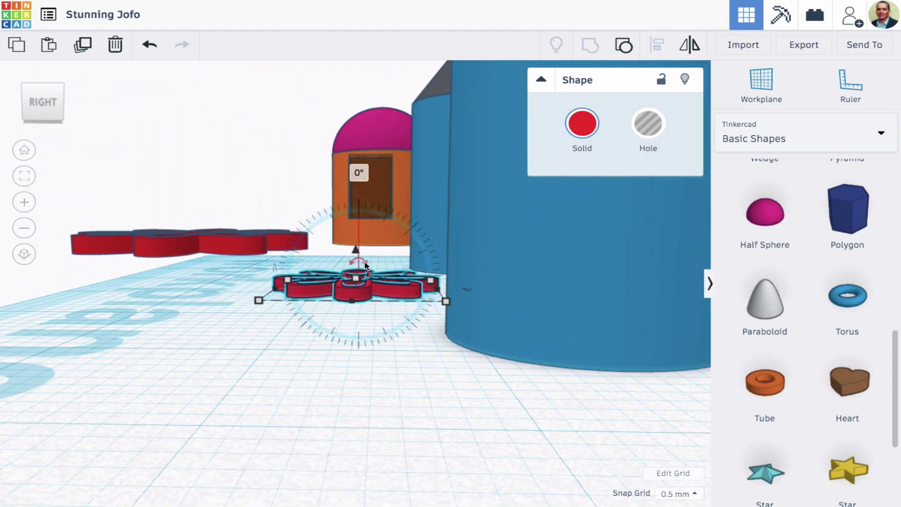
{"action": "left_click_drag", "start_coordinate": [366, 265], "coordinate": [341, 277]}
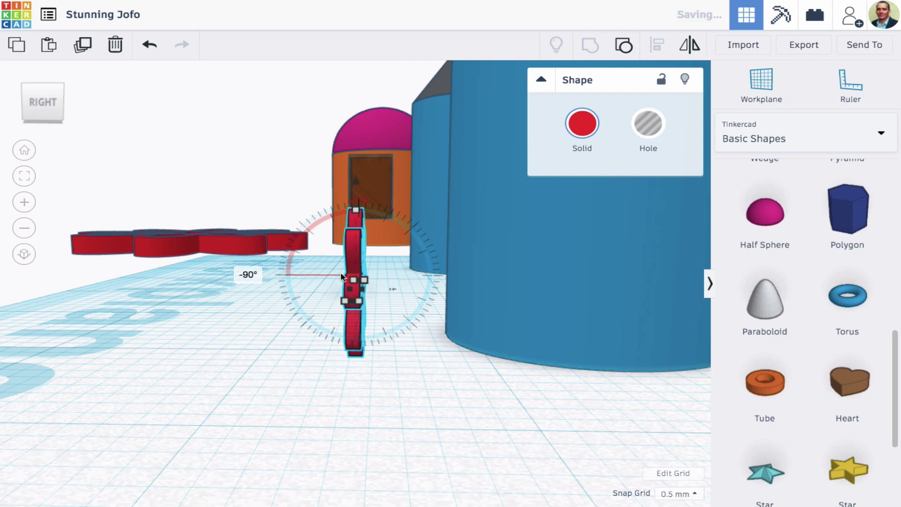
{"action": "left_click", "coordinate": [236, 311]}
- Move the flower to the blue building, raise it 15 mm, and nudge it against the front wall
{"action": "right_click_drag", "start_coordinate": [238, 312], "coordinate": [399, 269]}
{"action": "left_click_drag", "start_coordinate": [399, 269], "coordinate": [391, 253]}
{"action": "right_click_drag", "start_coordinate": [432, 264], "coordinate": [426, 219]}
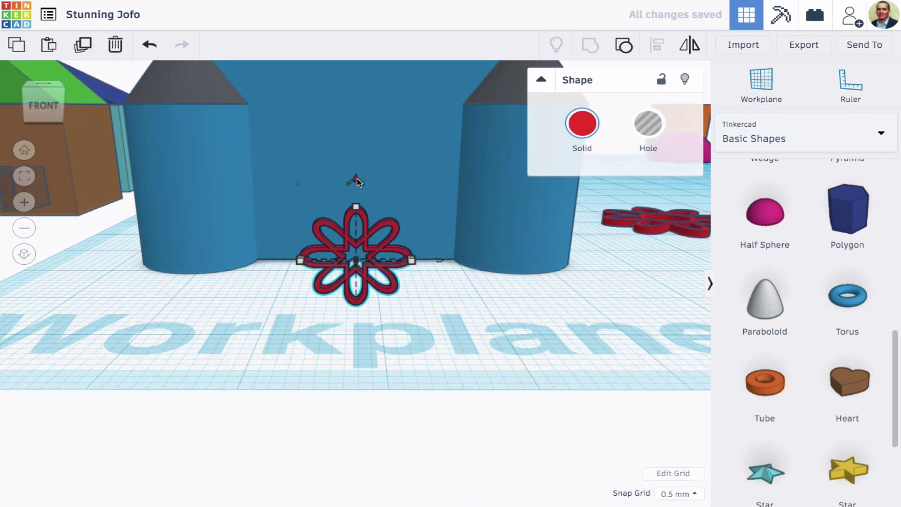
{"action": "left_click_drag", "start_coordinate": [356, 180], "coordinate": [355, 43]}
{"action": "right_click_drag", "start_coordinate": [354, 43], "coordinate": [218, 153]}
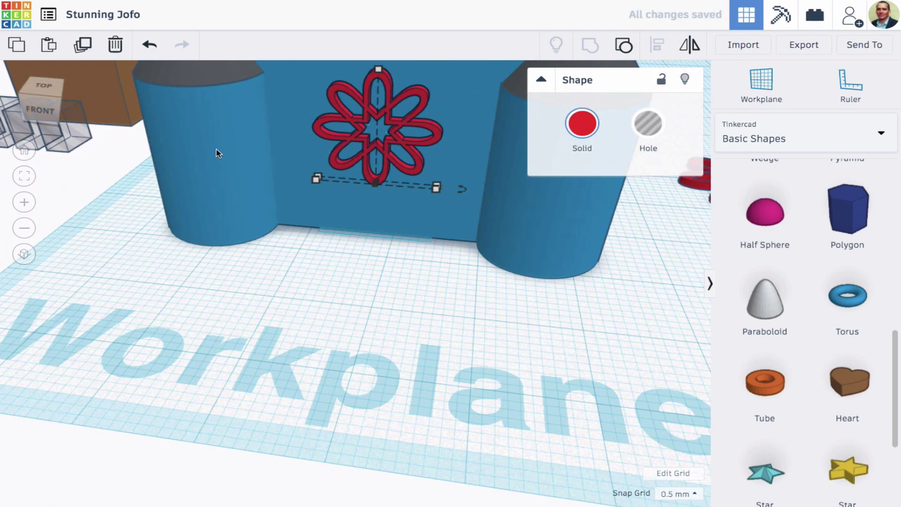
{"action": "left_click", "coordinate": [25, 176]}
{"action": "scroll", "coordinate": [323, 218], "scroll_direction": "down", "scroll_amount": 2}
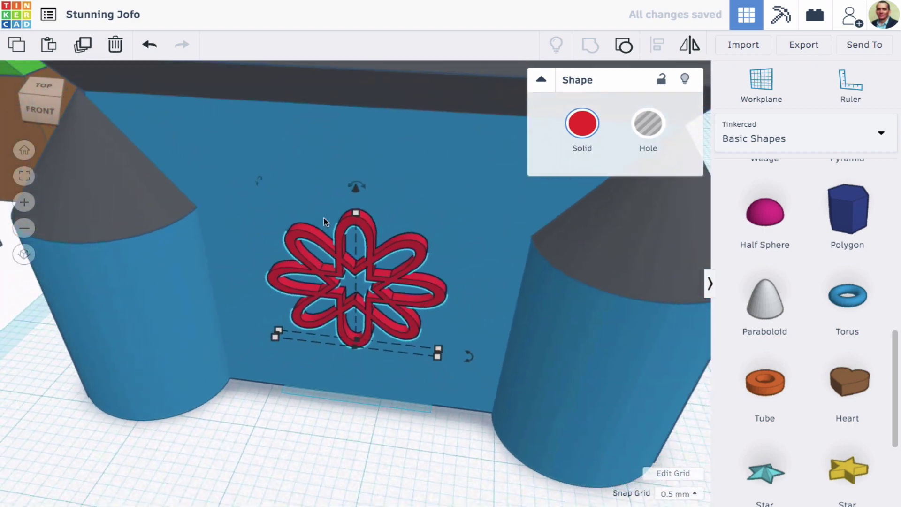
{"action": "left_click_drag", "start_coordinate": [356, 198], "coordinate": [365, 100]}
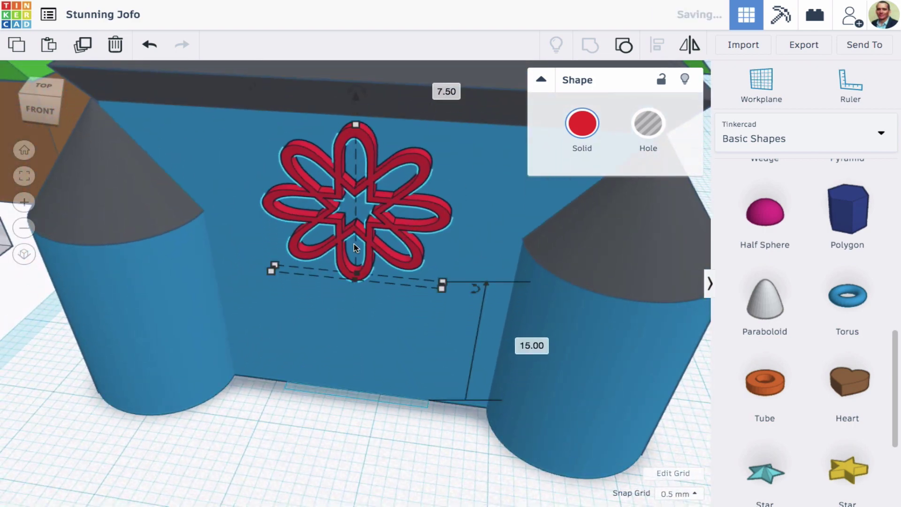
{"action": "right_click_drag", "start_coordinate": [354, 243], "coordinate": [585, 288]}
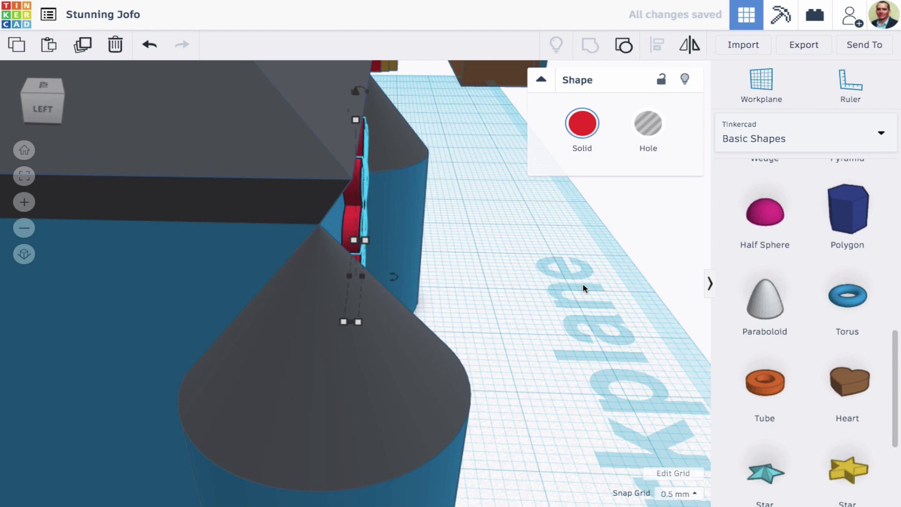
{"action": "key", "text": "Left"}
{"action": "right_click_drag", "start_coordinate": [517, 197], "coordinate": [392, 243]}
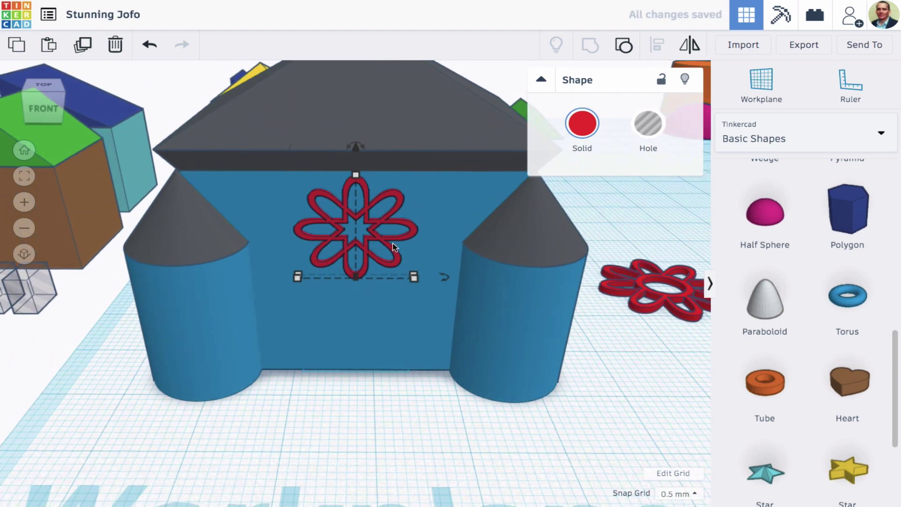
- Select the flower with the blue building and align it to the building's middle
{"action": "left_click", "coordinate": [373, 317], "text": "shift"}
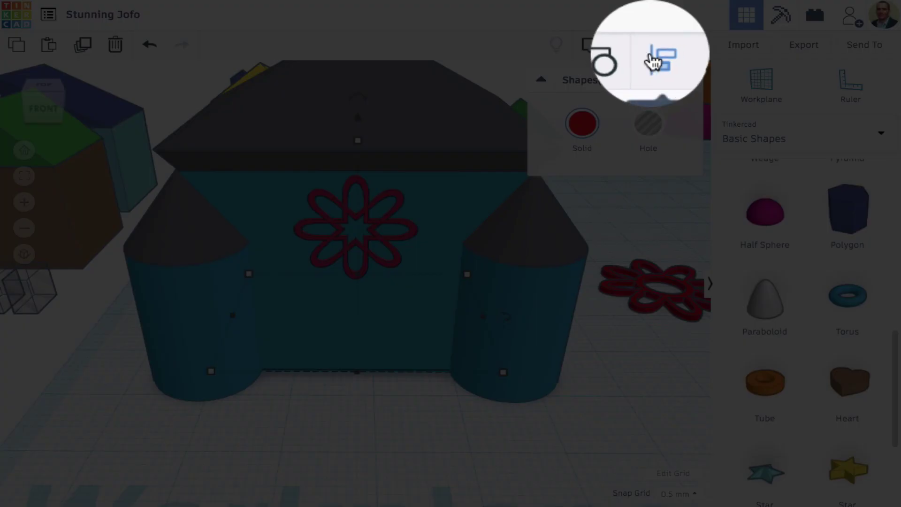
{"action": "left_click", "coordinate": [657, 45]}
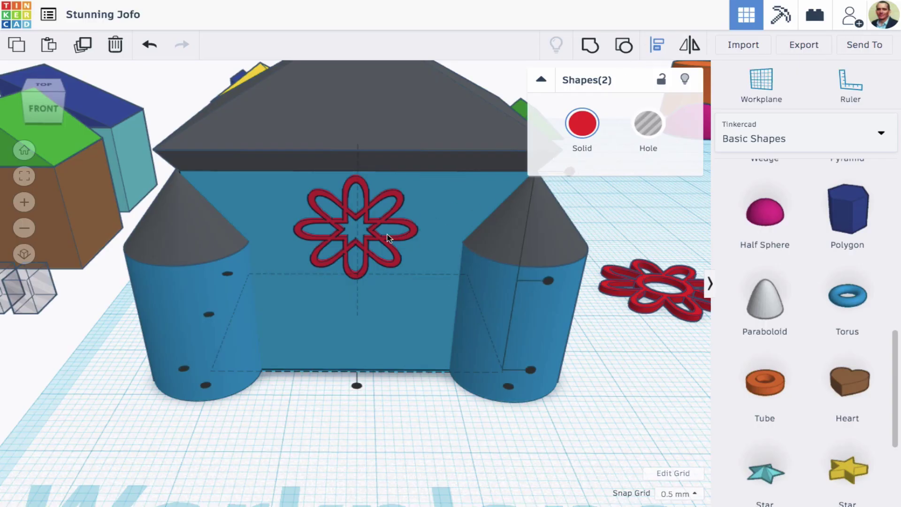
{"action": "left_click", "coordinate": [358, 386]}
{"action": "left_click", "coordinate": [377, 393]}
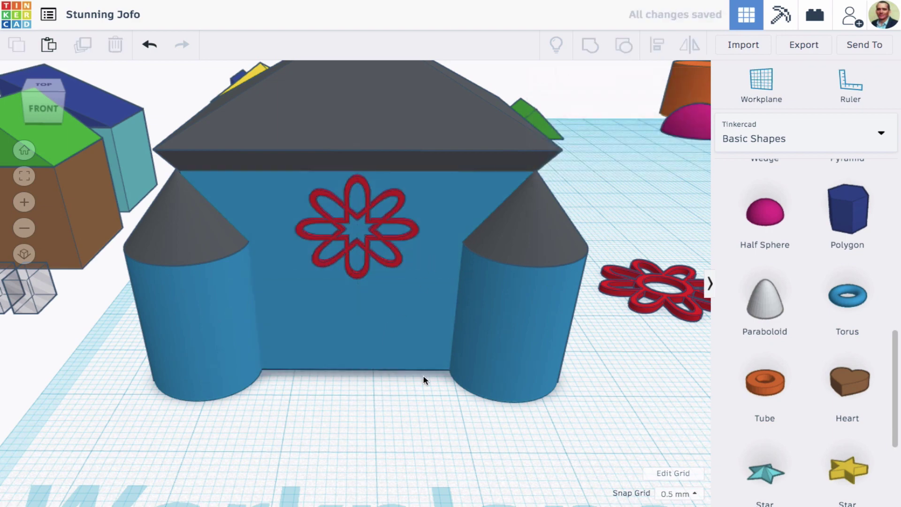
{"action": "right_click_drag", "start_coordinate": [423, 379], "coordinate": [374, 364]}
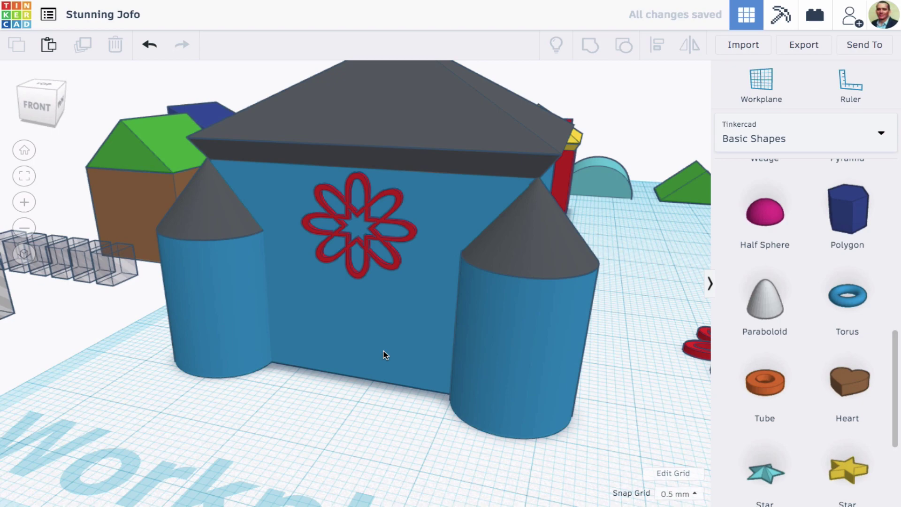